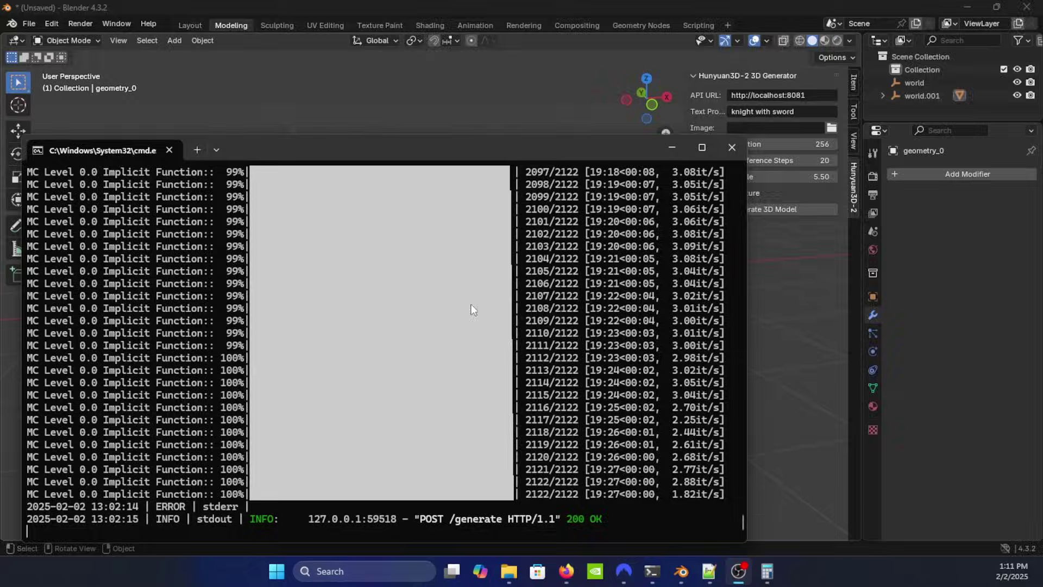
# Step: Move the server log aside to confirm the POST /generate 200 OK line
pyautogui.moveTo(643, 151); pyautogui.dragTo(604, 155)
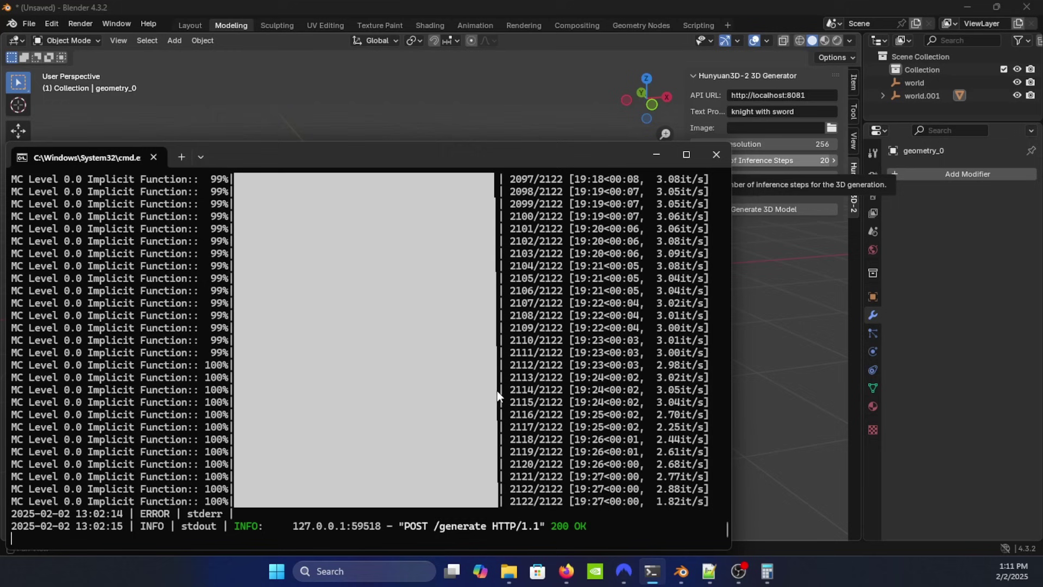
pyautogui.click(480, 103)
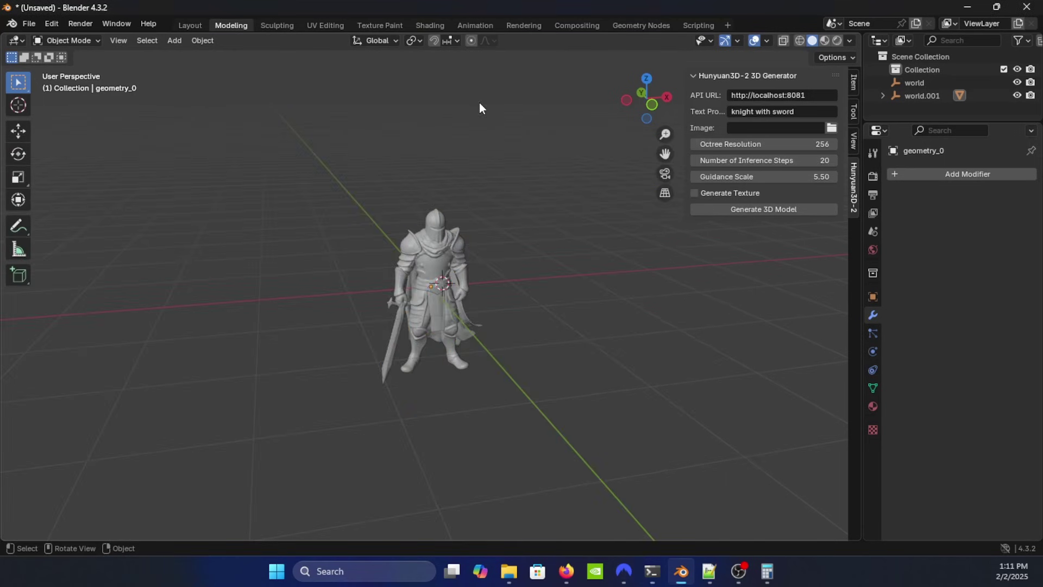
pyautogui.moveTo(531, 337)
pyautogui.mouseDown(button='middle')
pyautogui.moveTo(489, 321)
pyautogui.moveTo(402, 311)
pyautogui.moveTo(400, 360)
pyautogui.moveTo(434, 359)
pyautogui.moveTo(449, 330)
pyautogui.moveTo(496, 360)
pyautogui.moveTo(570, 357)
pyautogui.moveTo(374, 331)
pyautogui.moveTo(522, 314)
pyautogui.moveTo(517, 322)
pyautogui.mouseUp(button='middle')
pyautogui.scroll(5, 402, 317)
pyautogui.scroll(-3, 530, 335)
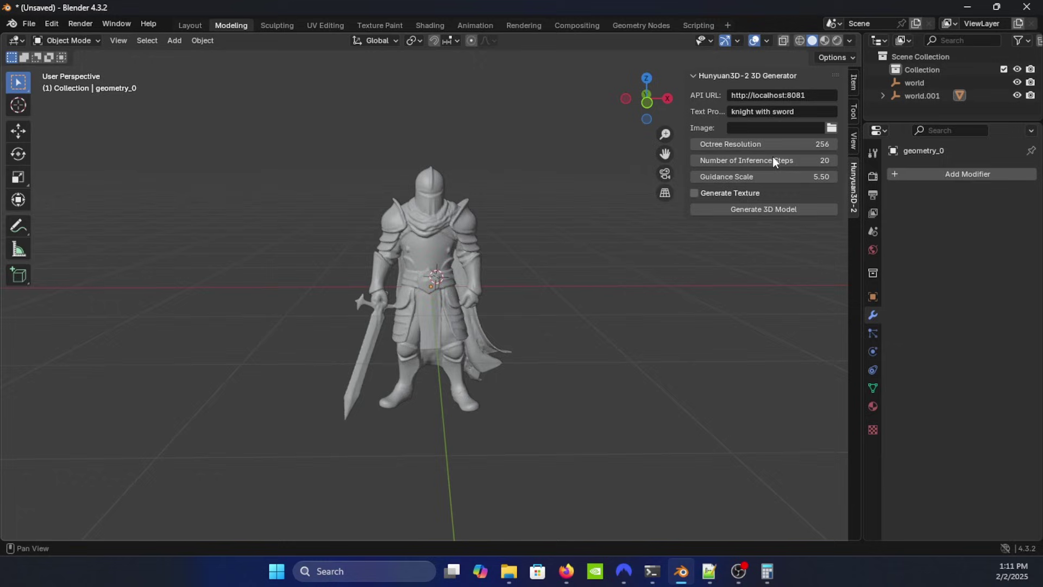
pyautogui.click(800, 76)
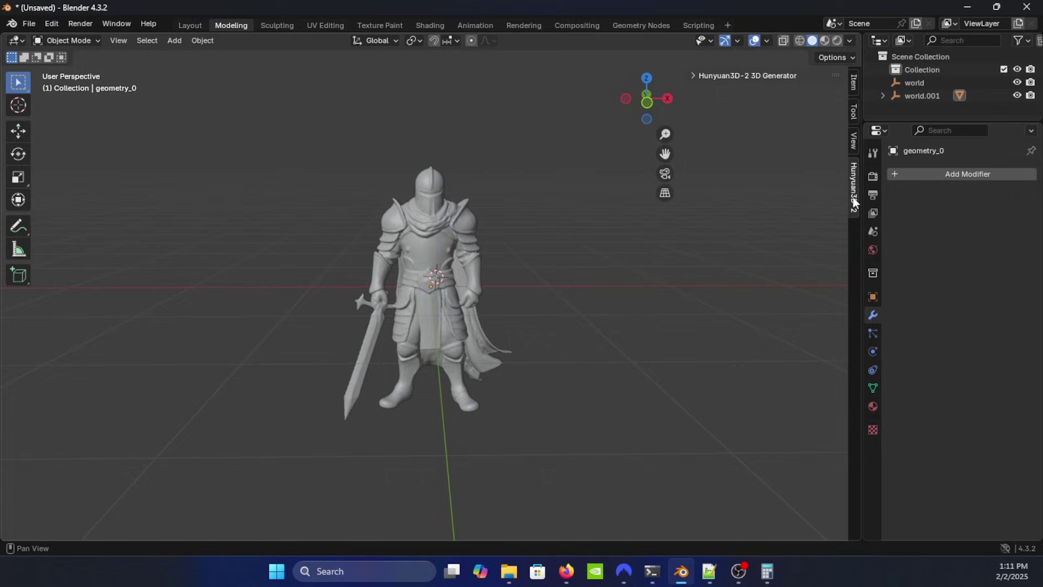
pyautogui.click(692, 76)
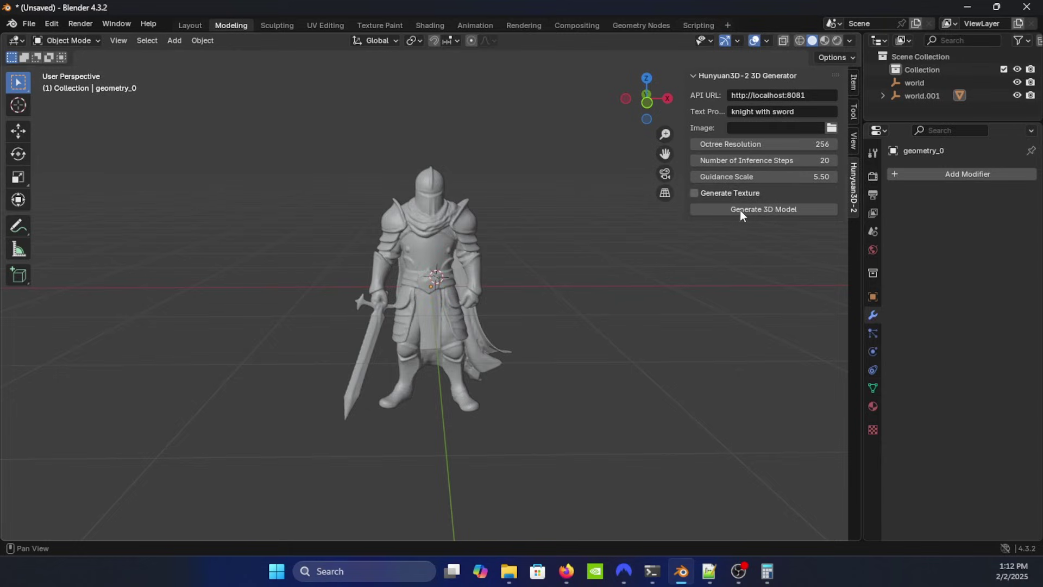
pyautogui.click(783, 108)
pyautogui.click(815, 109)
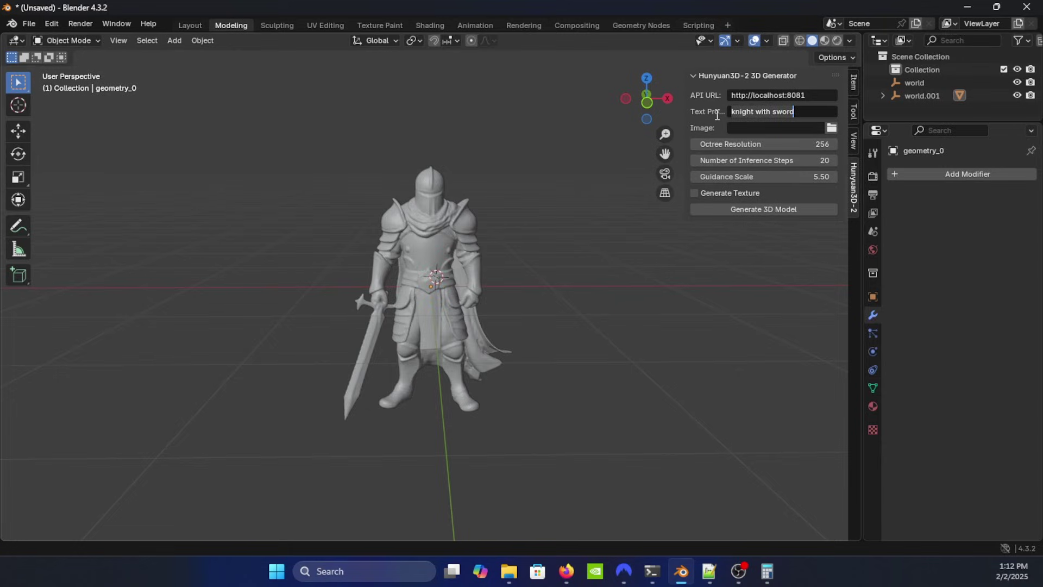
pyautogui.click(781, 113)
pyautogui.click(728, 195)
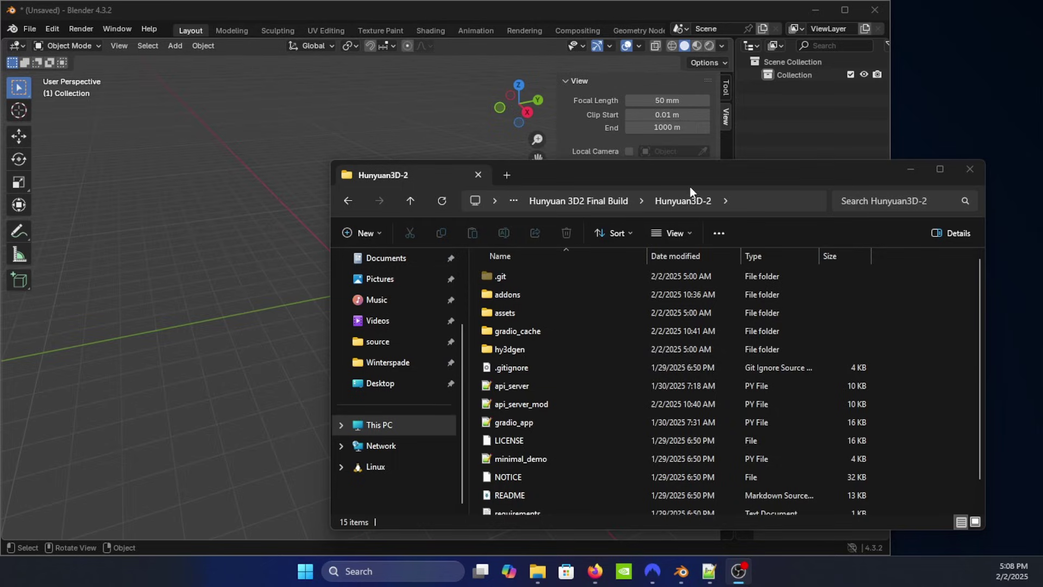
# Step: Reposition Explorer, open the addons folder and select the blender_addon_mod file
pyautogui.moveTo(690, 187); pyautogui.dragTo(693, 175)
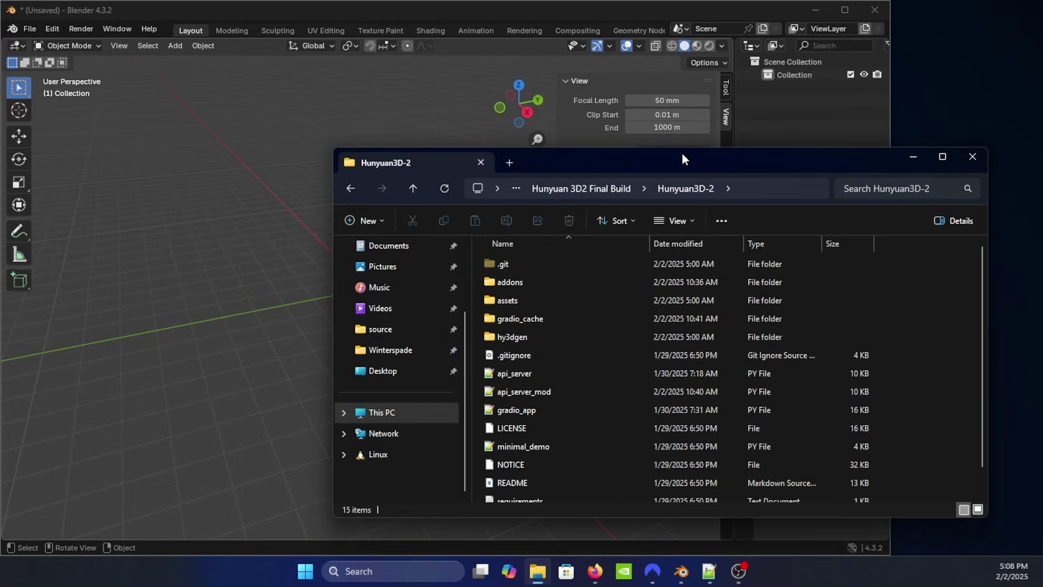
pyautogui.moveTo(682, 158); pyautogui.dragTo(639, 152)
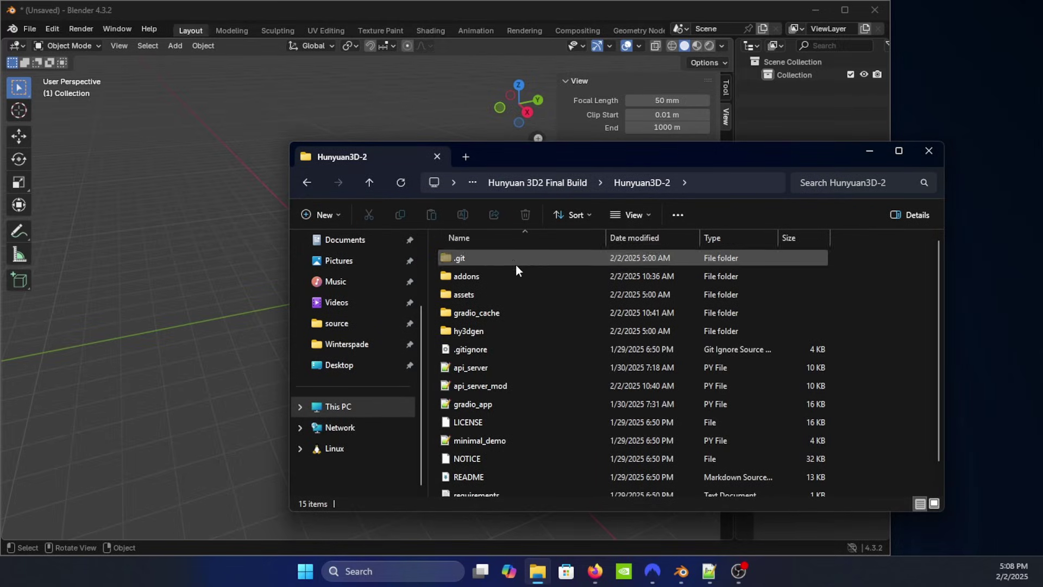
pyautogui.doubleClick(483, 278)
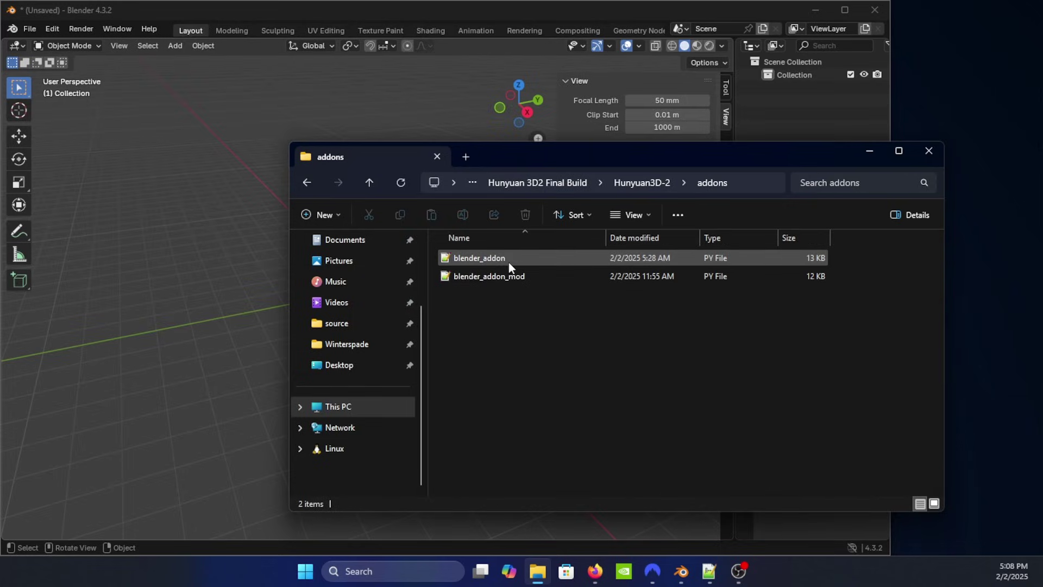
pyautogui.click(470, 263)
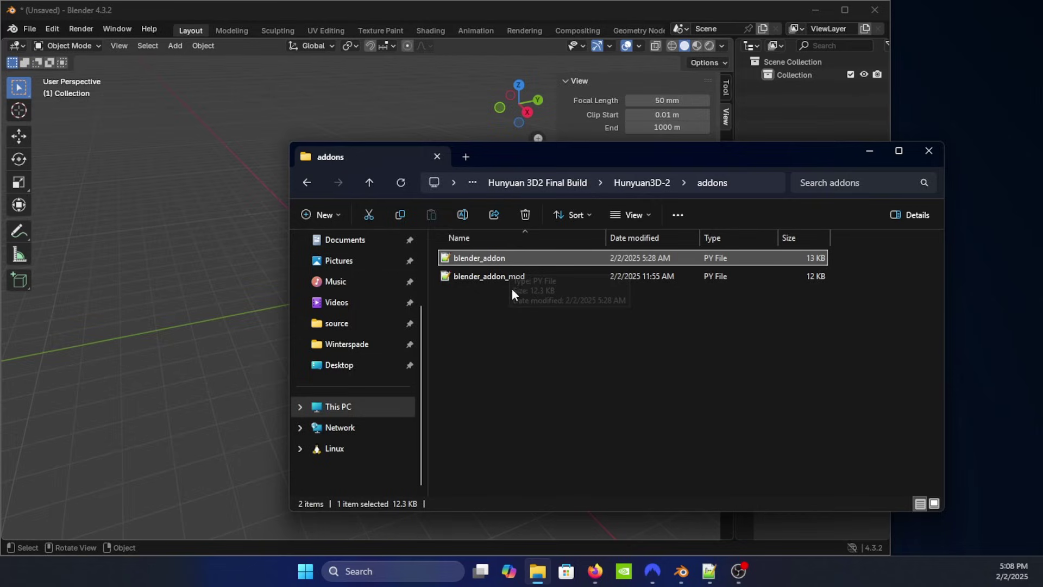
pyautogui.click(513, 279)
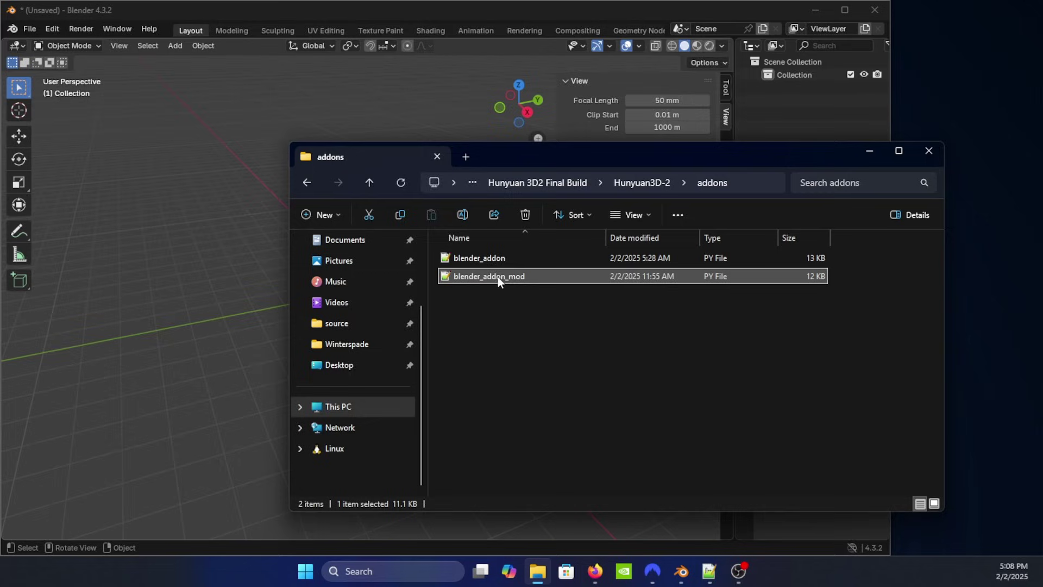
# Step: Open Blender Preferences on the Add-ons page with the search filter cleared
pyautogui.click(283, 14)
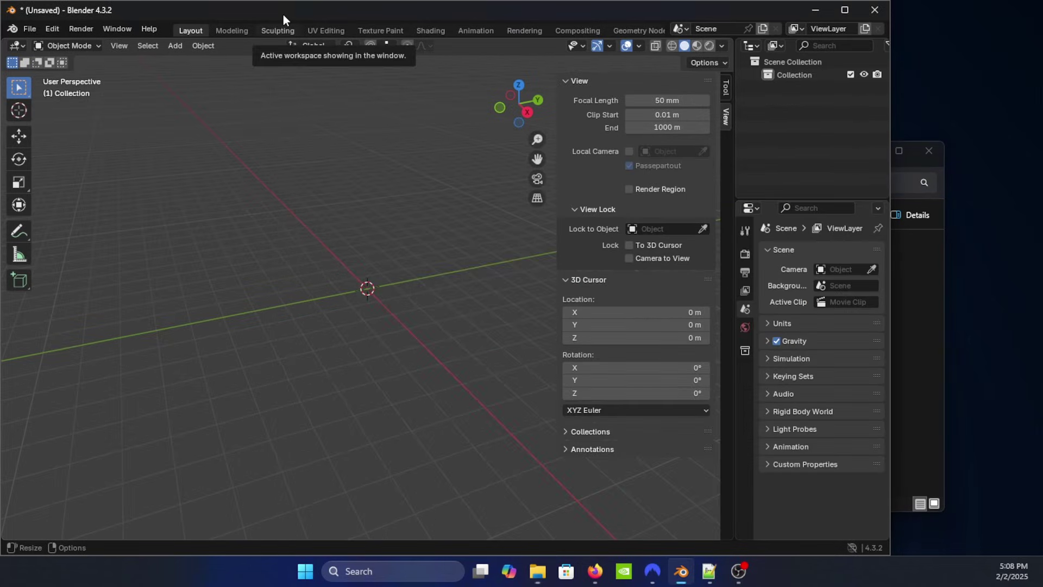
pyautogui.click(57, 30)
pyautogui.click(91, 197)
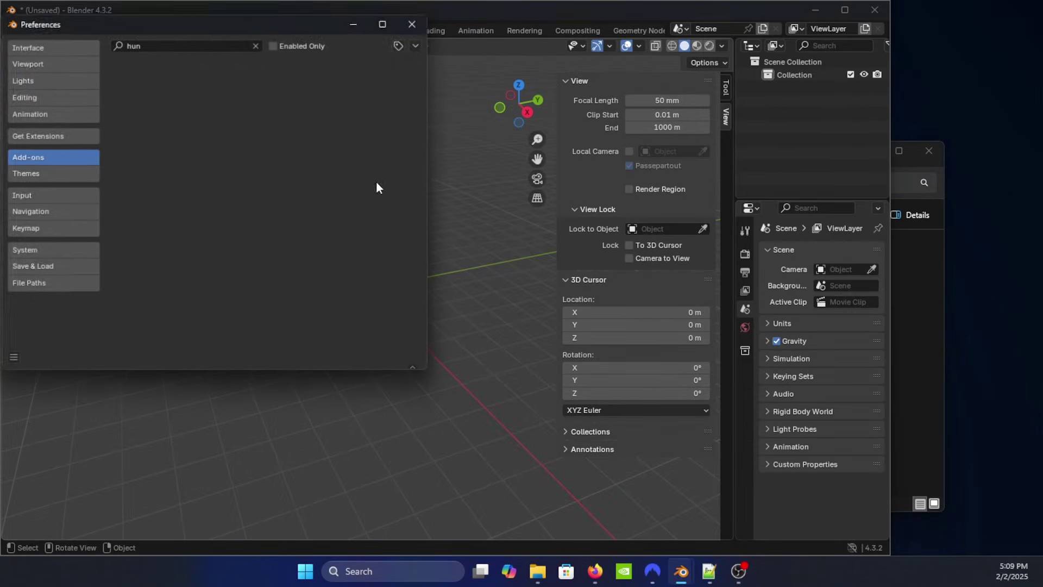
pyautogui.click(171, 45)
pyautogui.press('BackSpace')
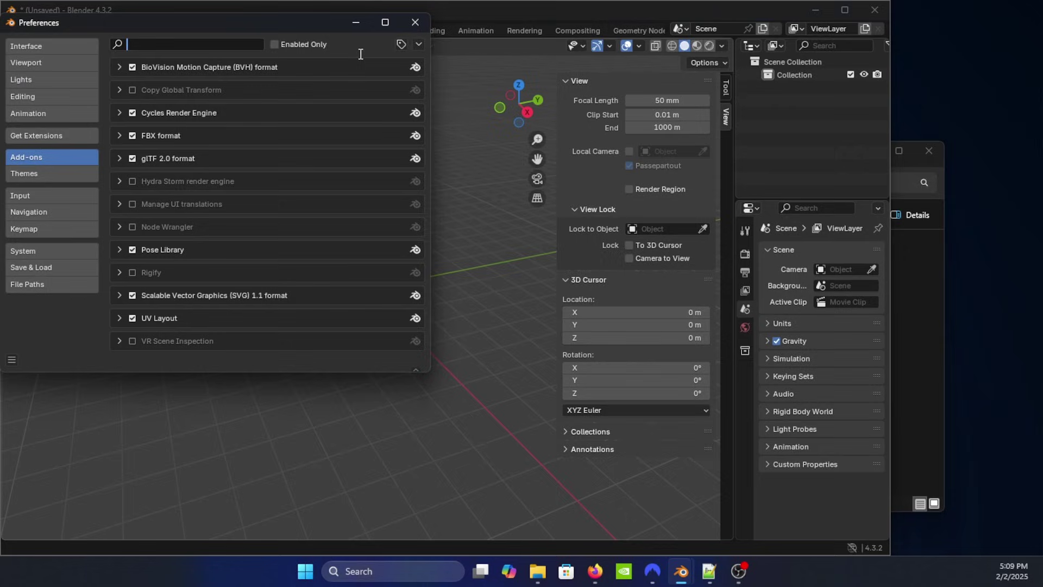
pyautogui.click(418, 45)
# Step: Install blender_addon_mod.py from E:\Hunyuan 3D2 Final Build\Hunyuan3D-2\addons as an add-on
pyautogui.click(418, 45)
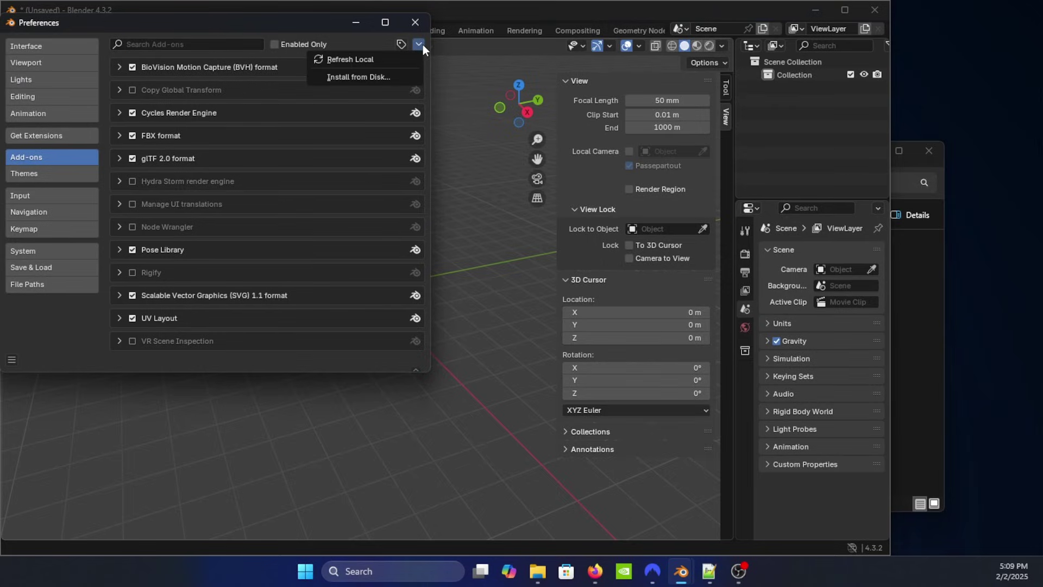
pyautogui.click(374, 77)
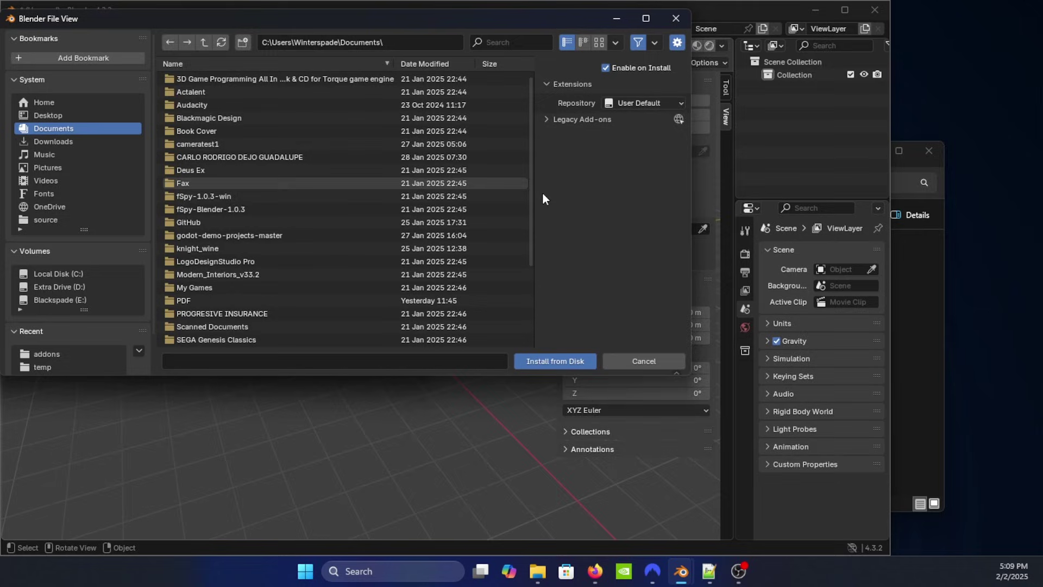
pyautogui.click(64, 300)
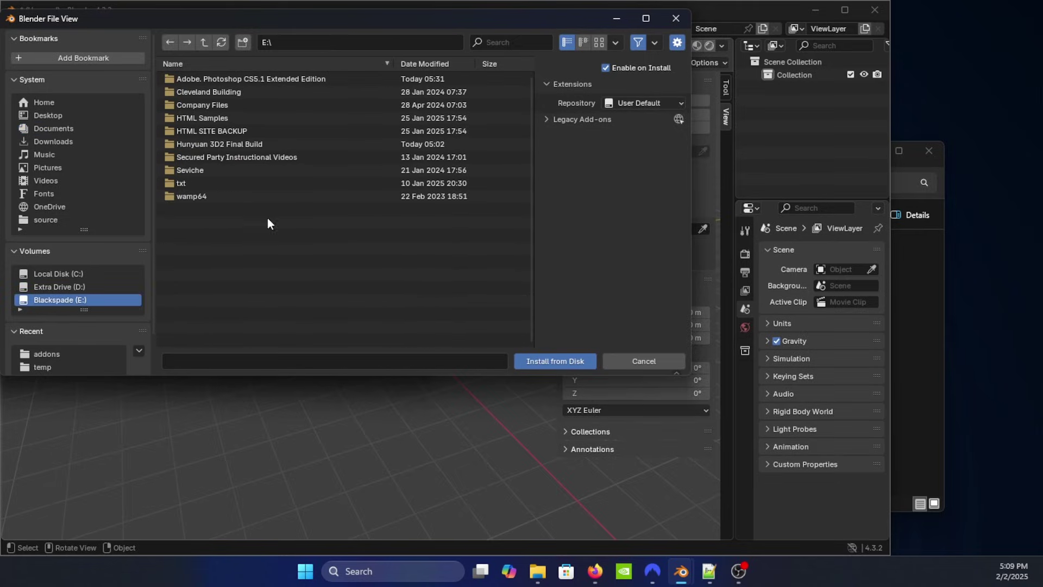
pyautogui.doubleClick(204, 146)
pyautogui.doubleClick(215, 78)
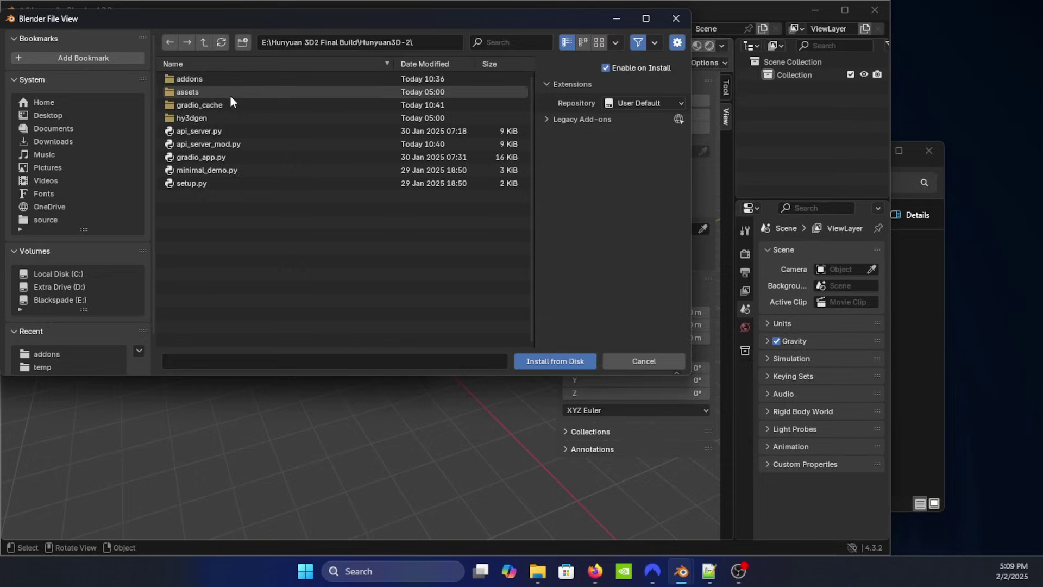
pyautogui.doubleClick(195, 79)
pyautogui.click(203, 95)
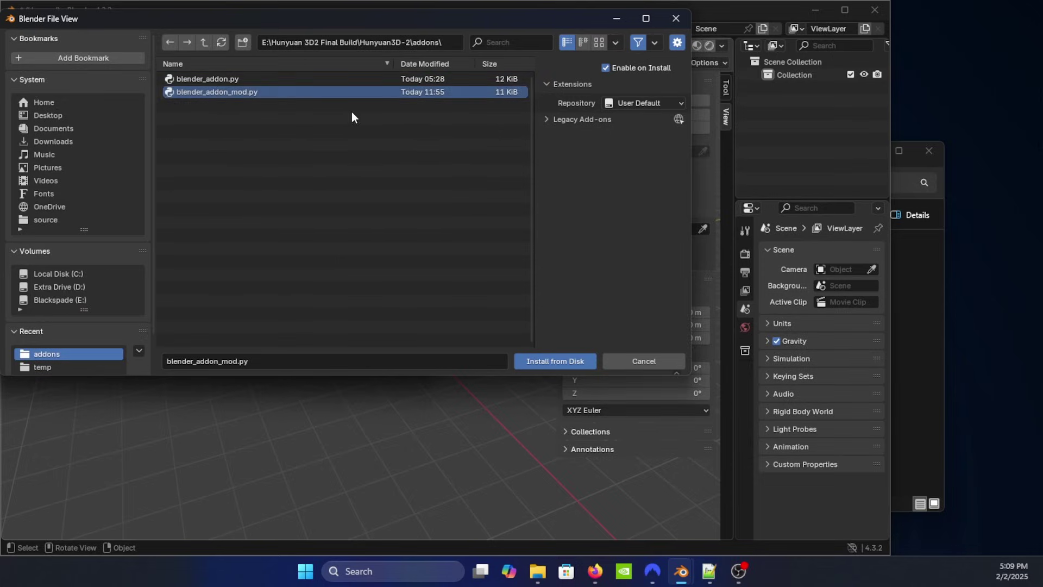
pyautogui.click(565, 361)
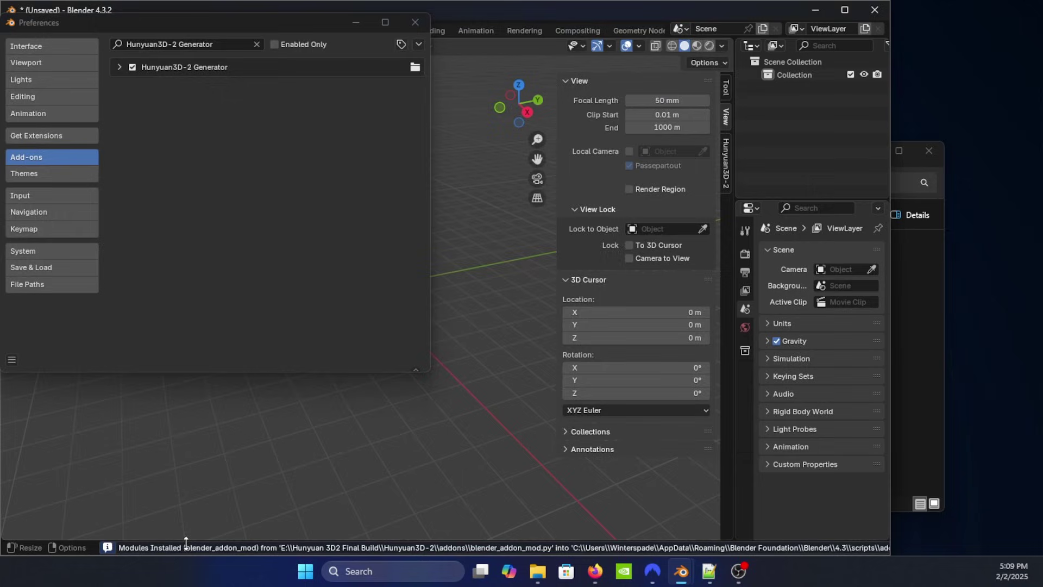
# Step: Close Preferences and show the Hunyuan3D-2 generator panel in the sidebar
pyautogui.click(415, 22)
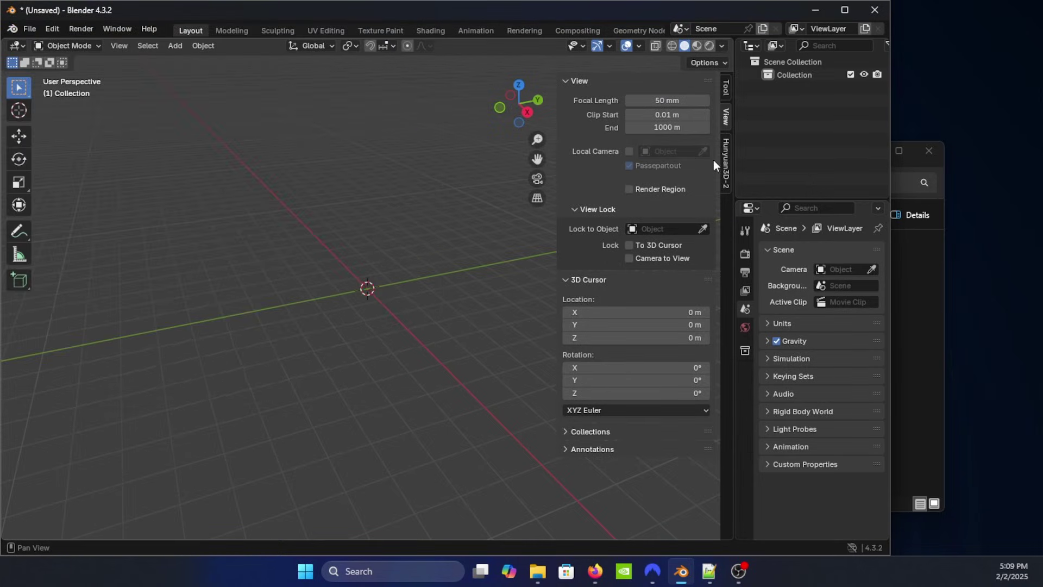
pyautogui.click(725, 163)
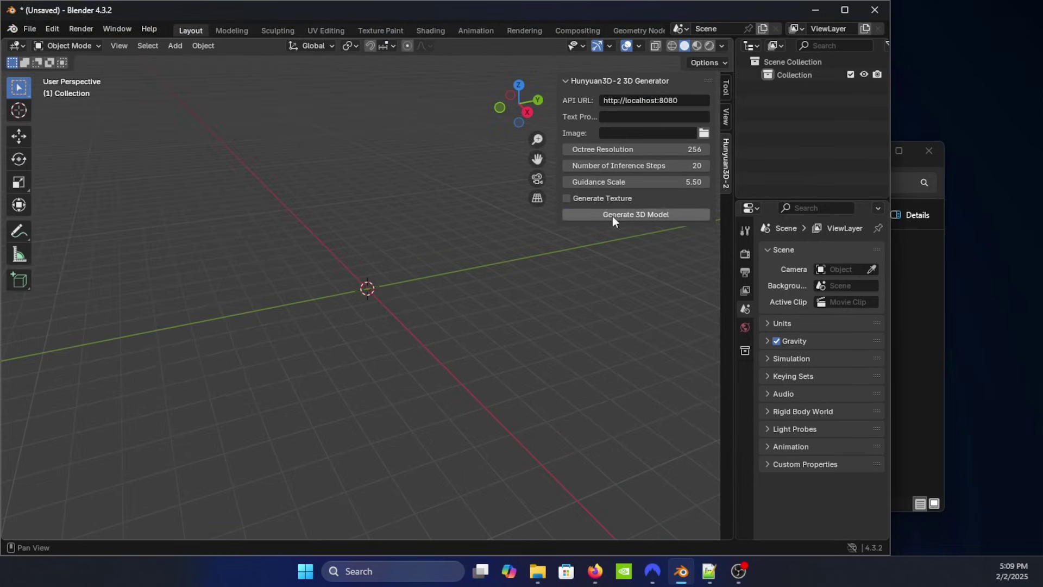
pyautogui.click(917, 330)
# Step: Go up to the Hunyuan3D-2 folder and locate the api_server_mod file
pyautogui.click(640, 185)
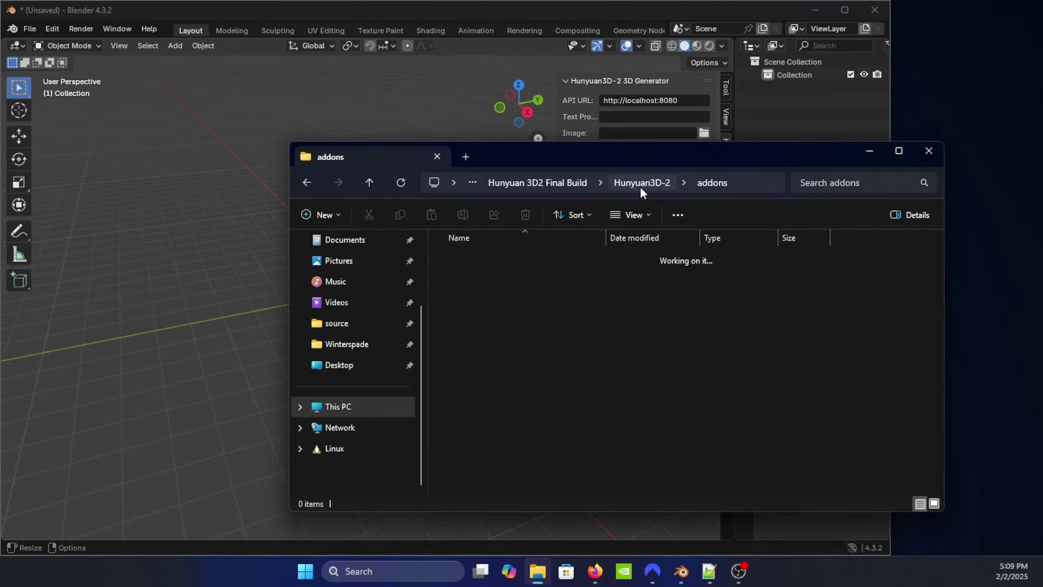
pyautogui.moveTo(642, 157); pyautogui.dragTo(588, 160)
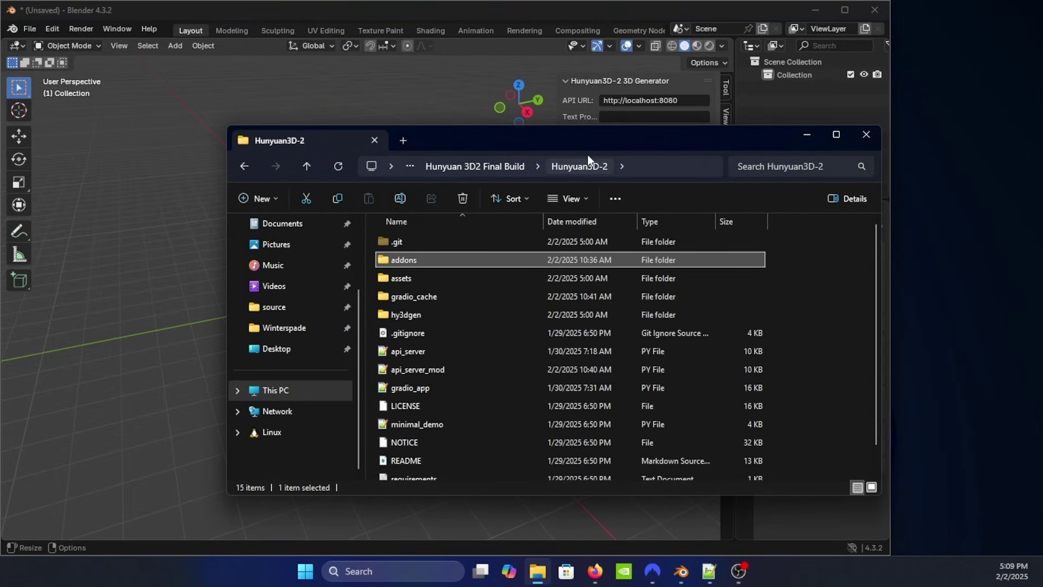
pyautogui.click(410, 353)
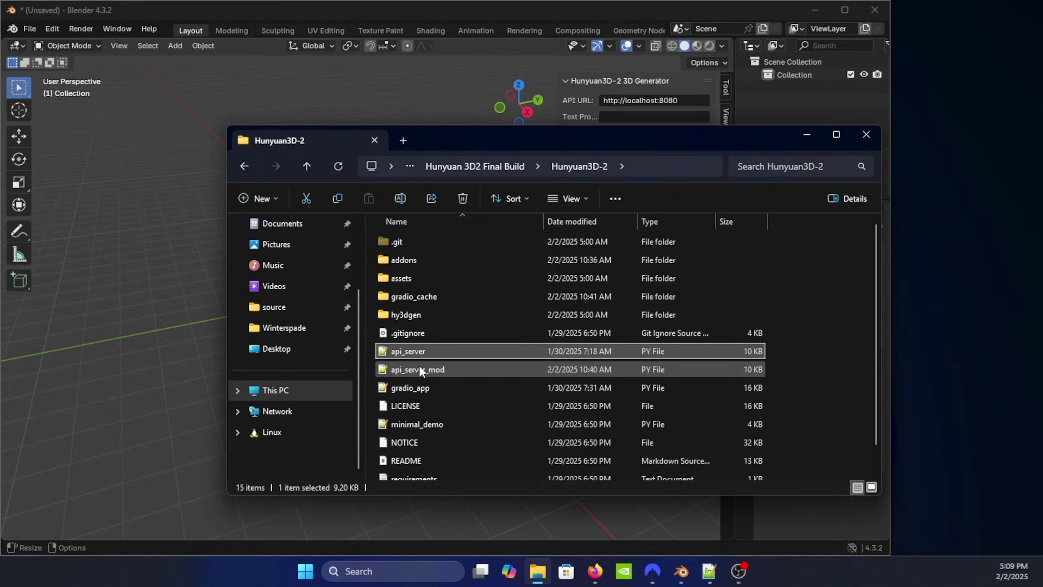
pyautogui.click(437, 370)
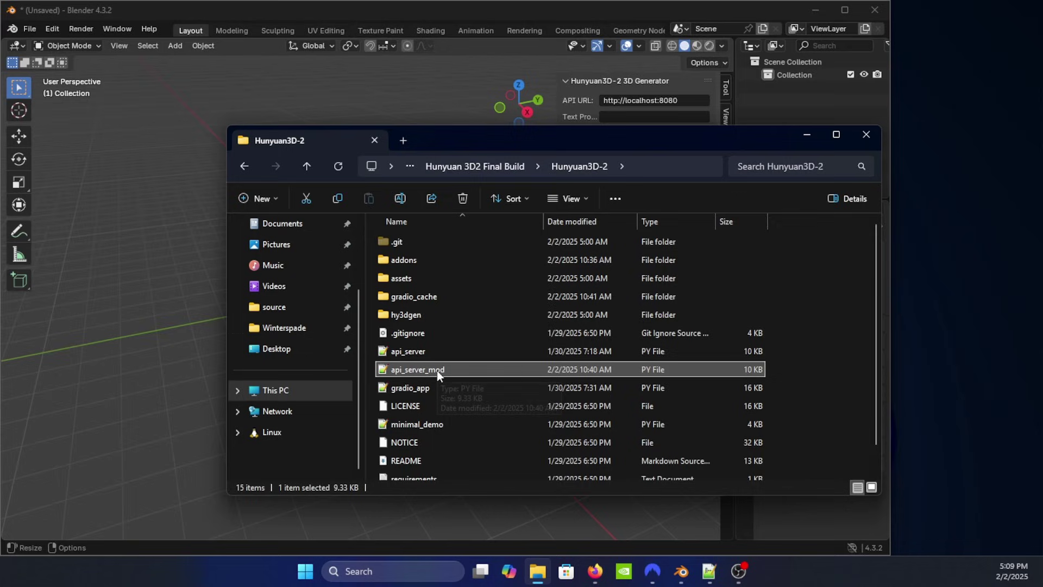
pyautogui.click(653, 165)
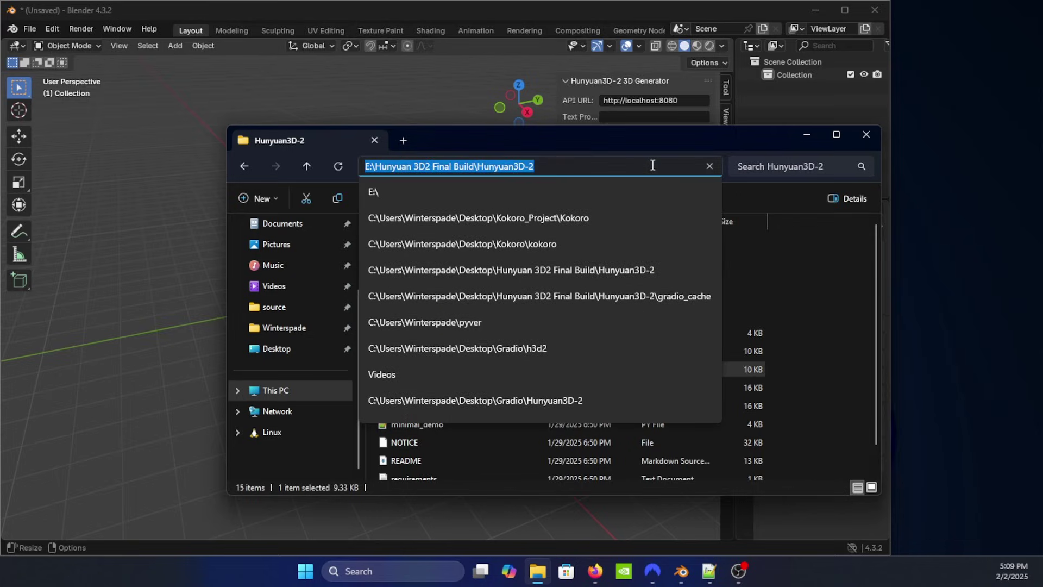
# Step: Open a command prompt in the folder and run python api_server_mod.py
pyautogui.write('cmd')
pyautogui.press('Return')
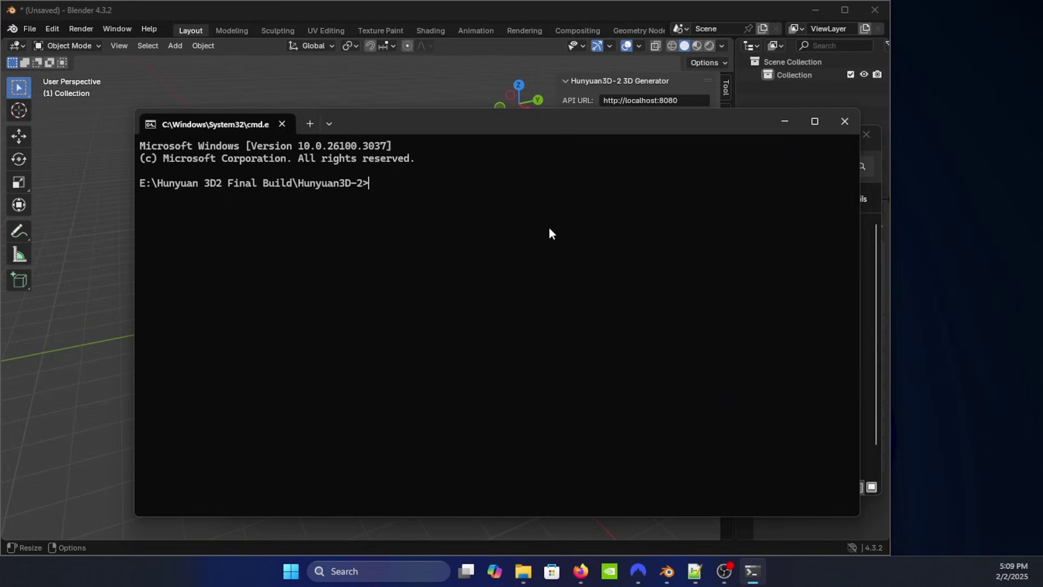
pyautogui.write('python api_server.py')
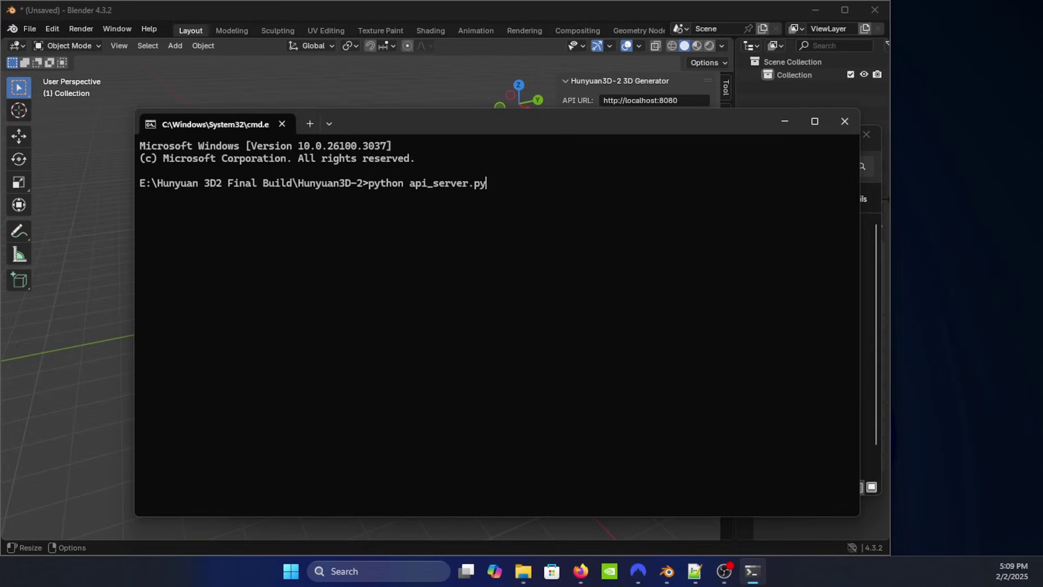
pyautogui.press('BackSpace')
pyautogui.press('BackSpace')
pyautogui.press('BackSpace')
pyautogui.write('_mod.py')
pyautogui.press('Return')
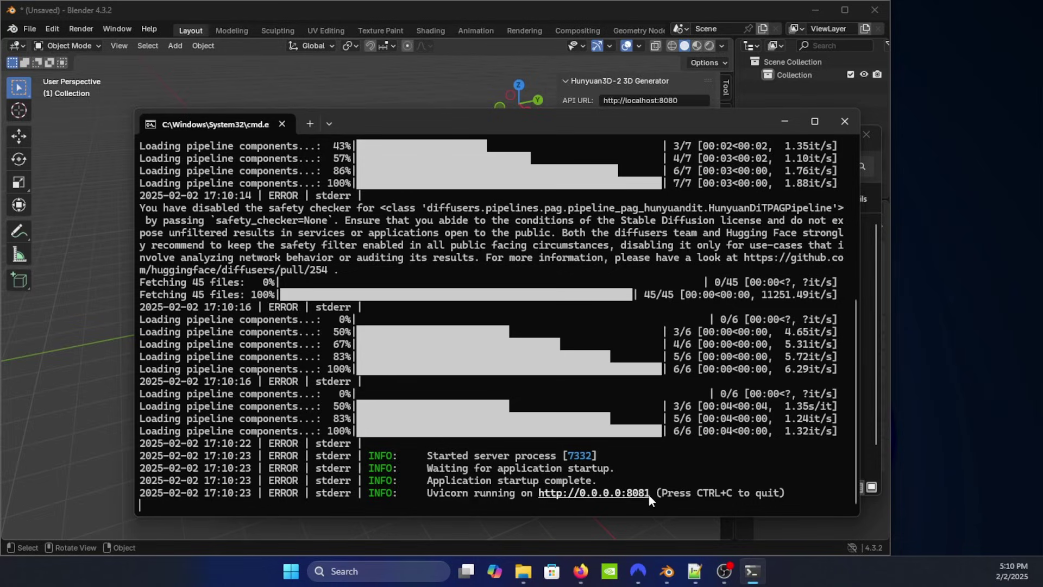
pyautogui.click(846, 10)
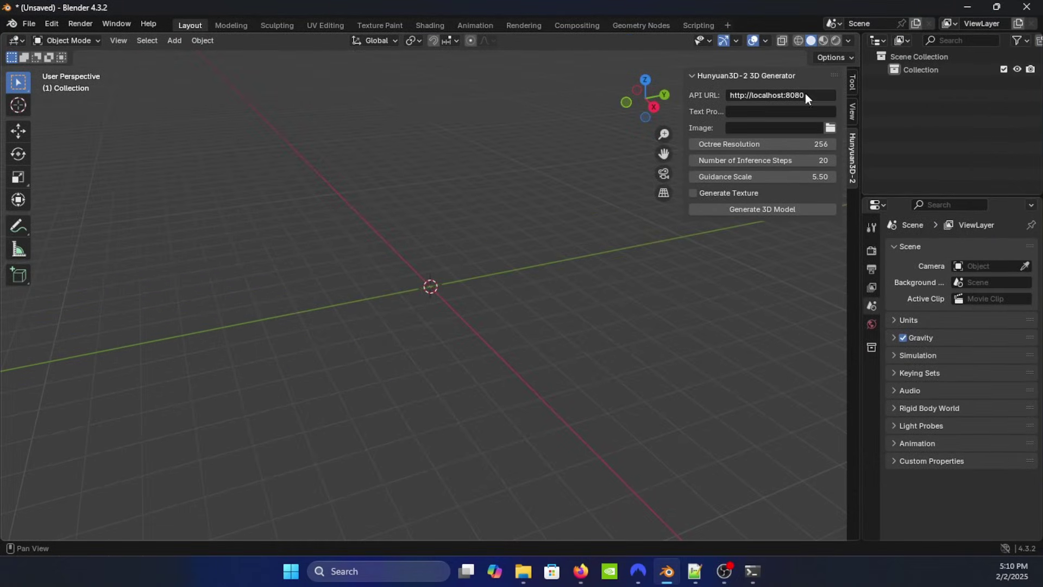
pyautogui.click(817, 95)
pyautogui.press('BackSpace')
pyautogui.write('1')
pyautogui.press('Return')
# Step: Enter the prompt '1911 pistol', enable Generate Texture, and start the 3D generation
pyautogui.click(740, 112)
pyautogui.write('1911 pistol')
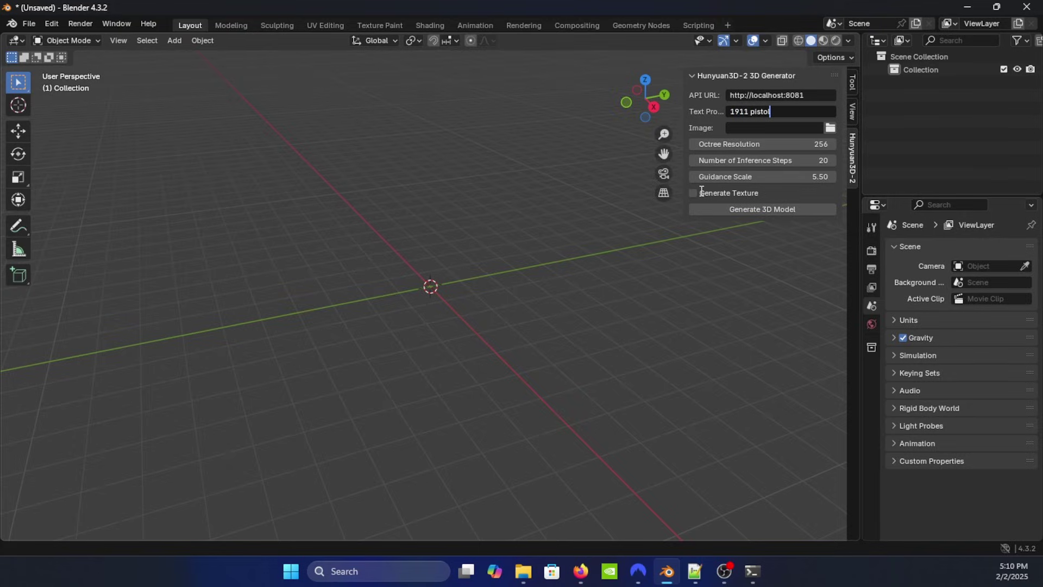
pyautogui.click(695, 197)
pyautogui.click(695, 192)
pyautogui.click(768, 210)
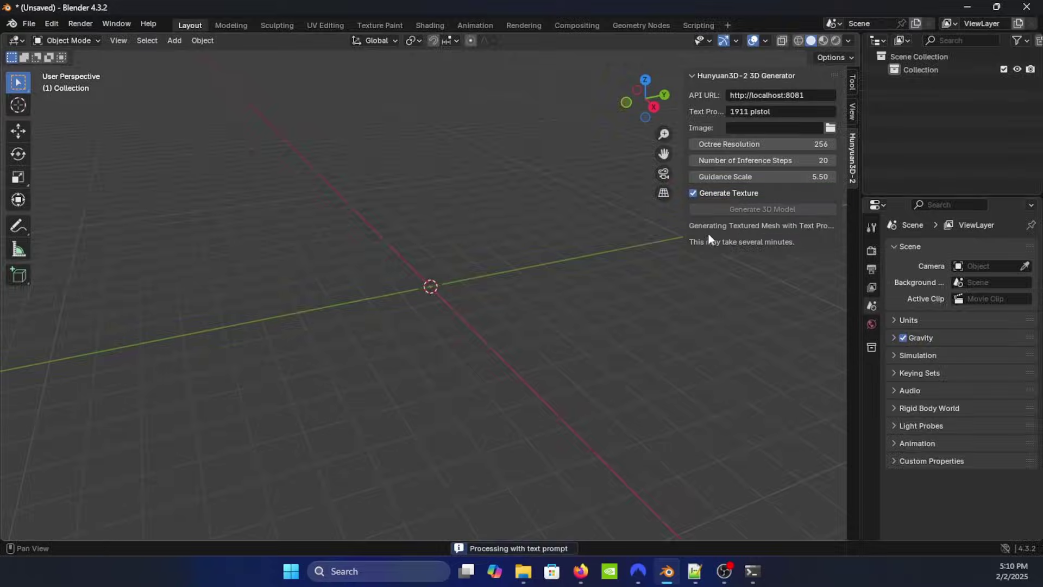
pyautogui.click(752, 571)
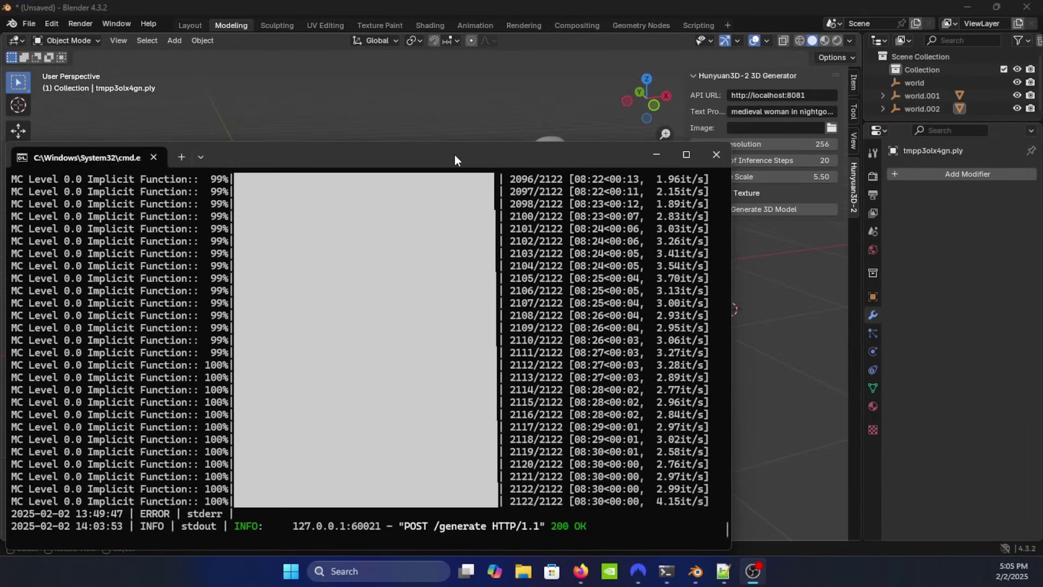
# Step: Check the finished generation log, then return to Blender to view the generated models
pyautogui.moveTo(454, 155); pyautogui.dragTo(451, 141)
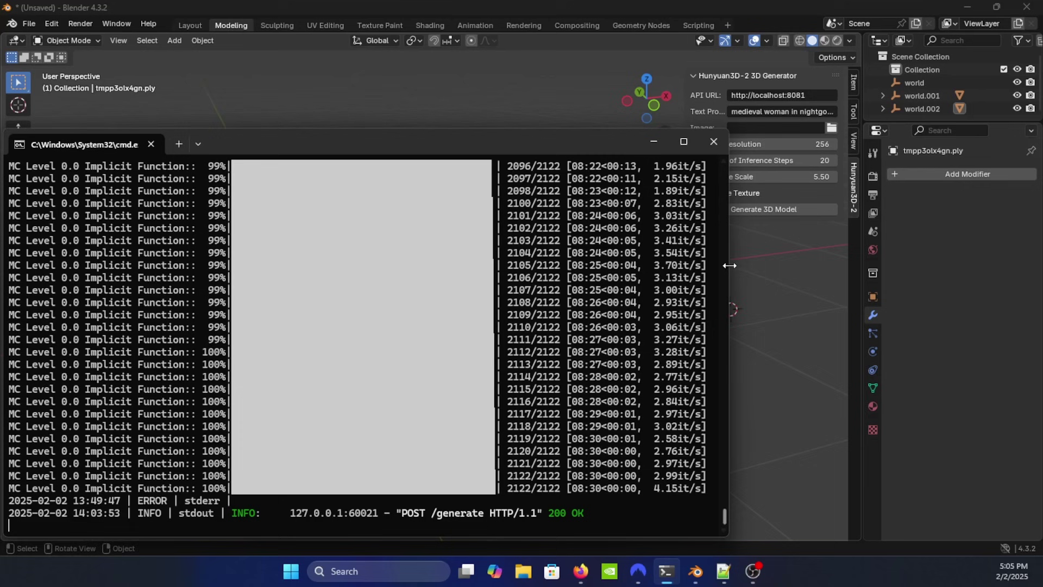
pyautogui.click(784, 309)
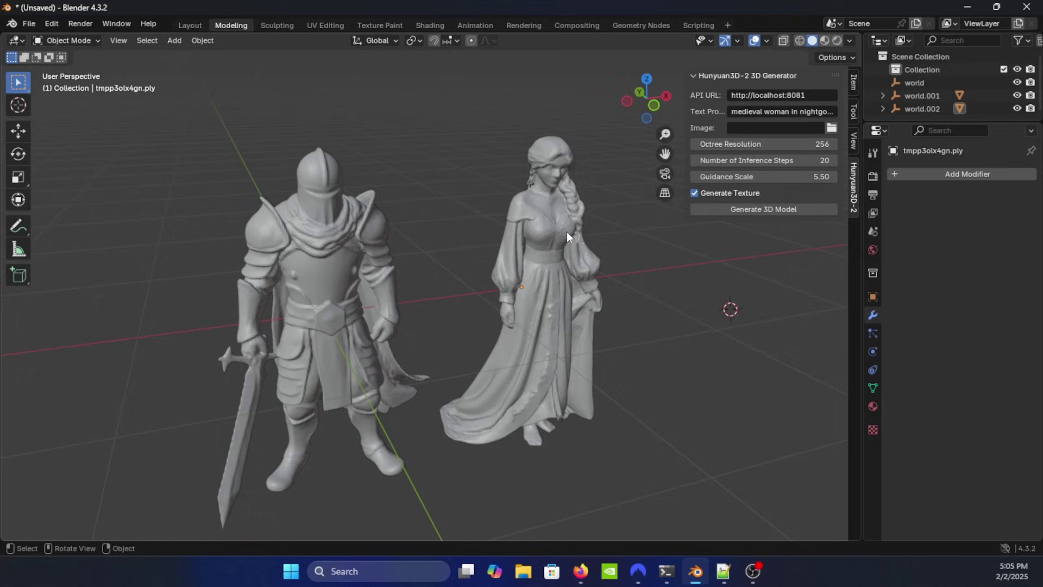
# Step: Select the medieval woman mesh and orbit the view around her and the knight
pyautogui.click(553, 276)
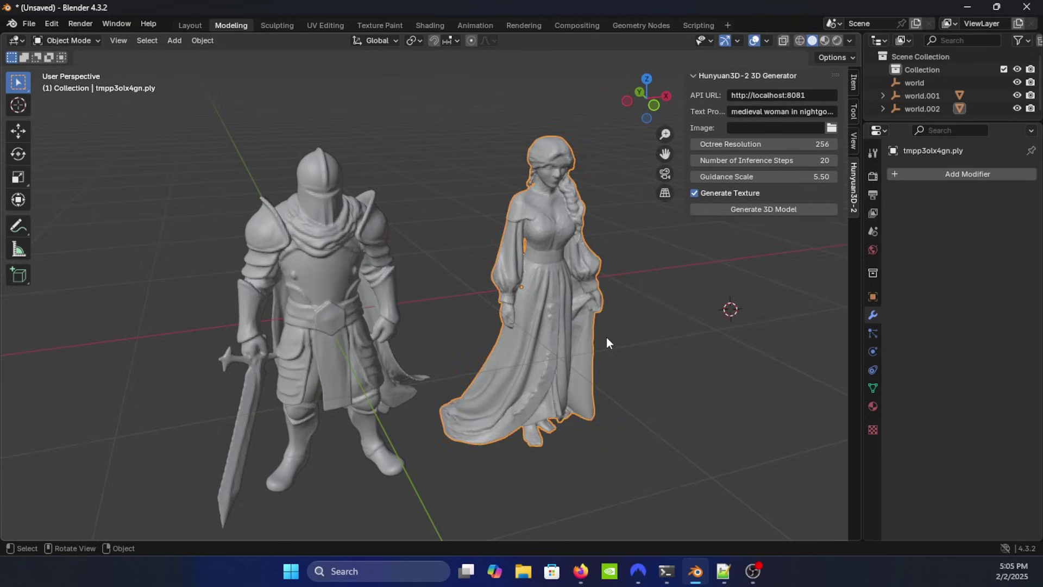
pyautogui.moveTo(606, 337)
pyautogui.mouseDown(button='middle')
pyautogui.moveTo(598, 351)
pyautogui.moveTo(576, 341)
pyautogui.moveTo(602, 329)
pyautogui.moveTo(621, 335)
pyautogui.mouseUp(button='middle')
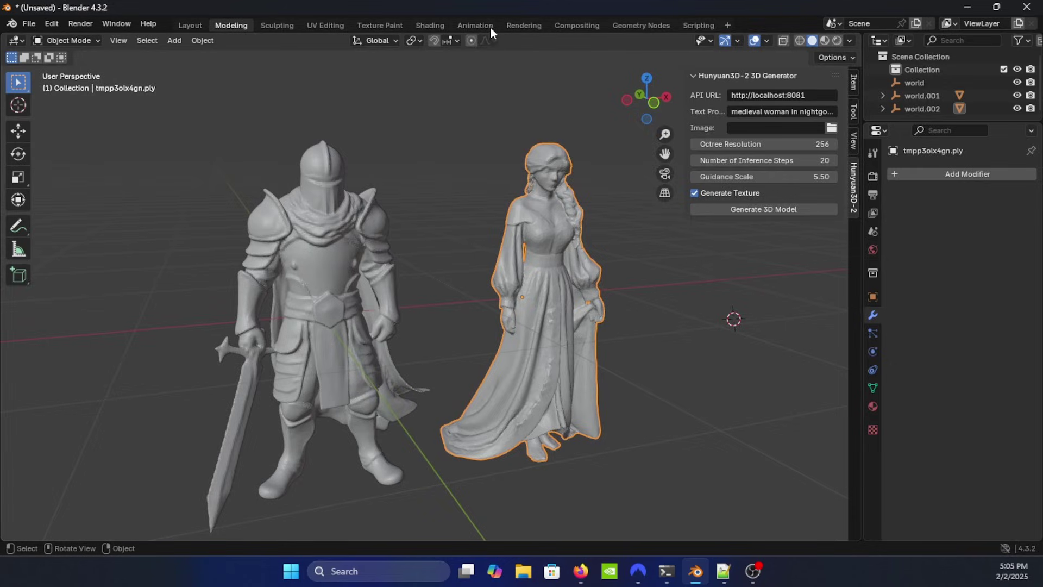
# Step: Switch to the Shading workspace and orbit and zoom to inspect the woman's texture
pyautogui.click(432, 25)
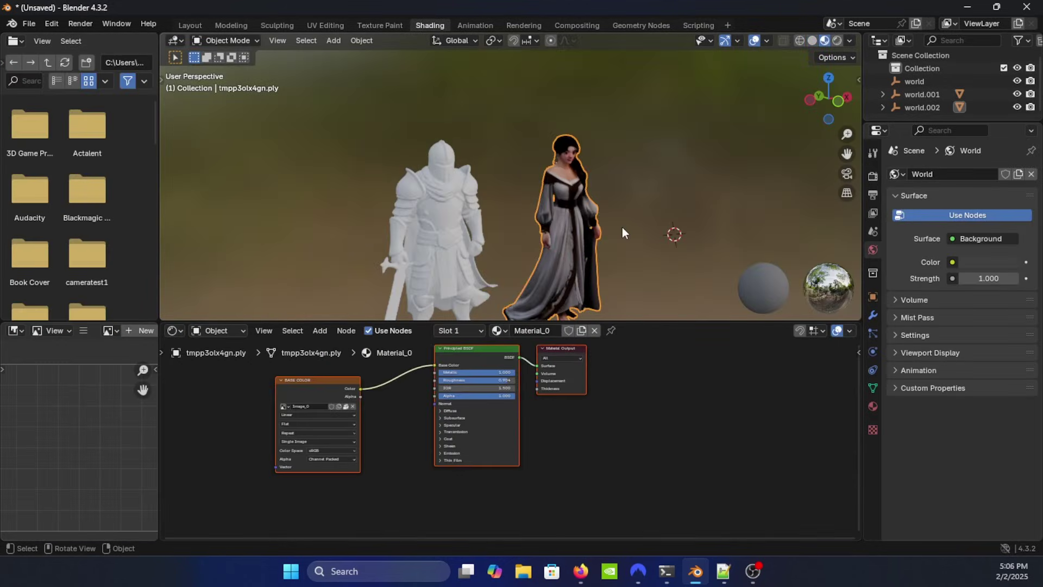
pyautogui.moveTo(622, 227)
pyautogui.mouseDown(button='middle')
pyautogui.moveTo(585, 240)
pyautogui.moveTo(535, 230)
pyautogui.moveTo(560, 203)
pyautogui.moveTo(633, 222)
pyautogui.moveTo(484, 242)
pyautogui.moveTo(545, 249)
pyautogui.moveTo(472, 255)
pyautogui.moveTo(544, 232)
pyautogui.mouseUp(button='middle')
pyautogui.scroll(3, 594, 237)
pyautogui.scroll(-2, 537, 251)
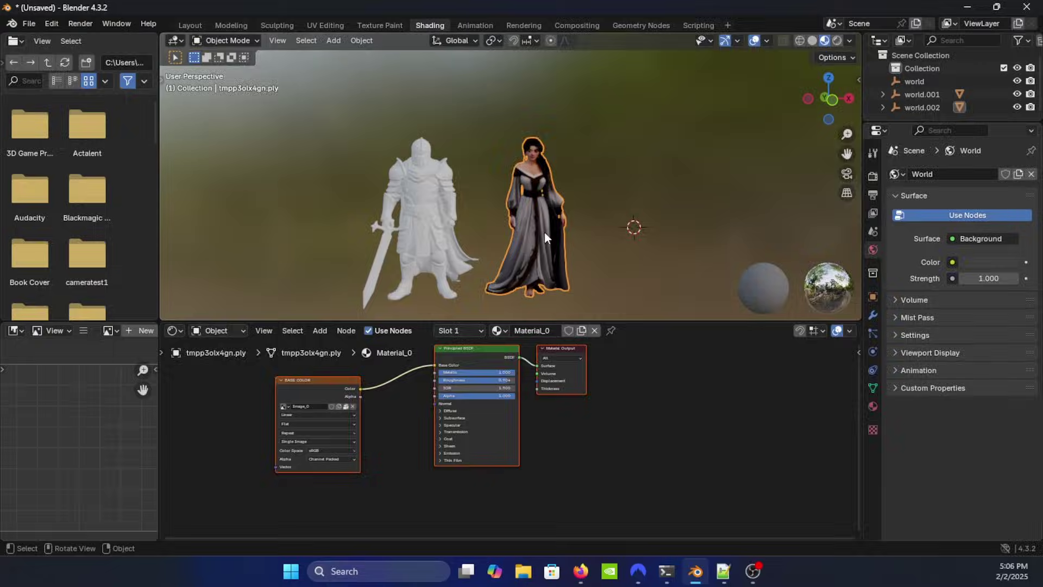